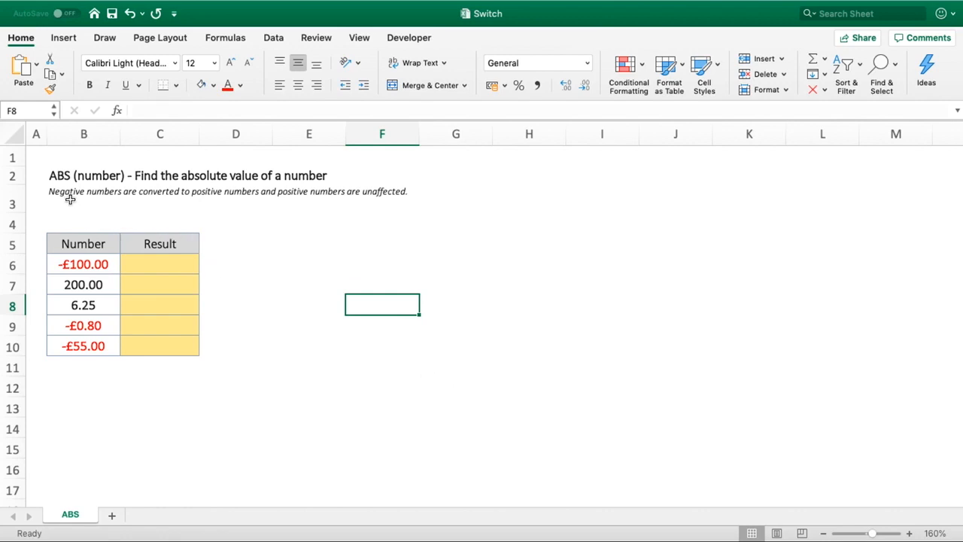
click(73, 176)
click(295, 239)
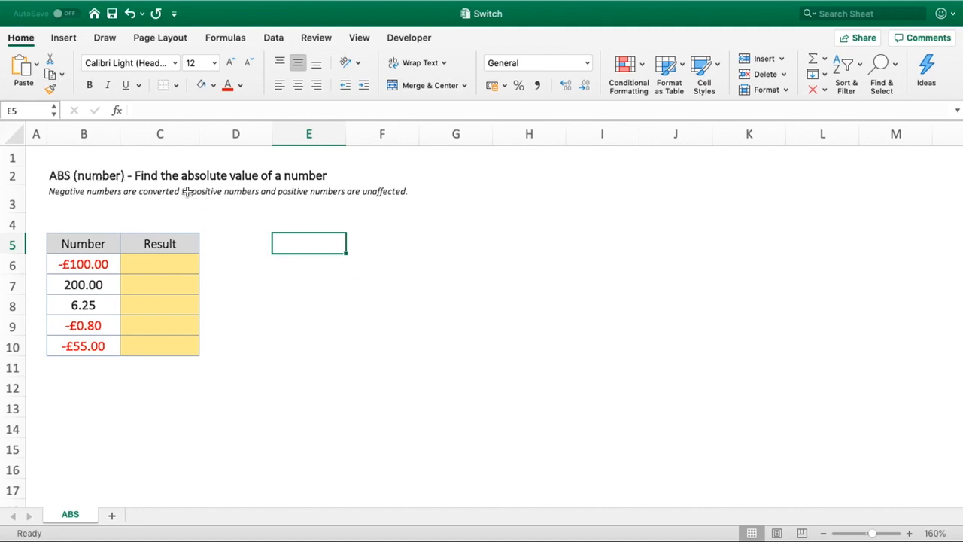
click(148, 178)
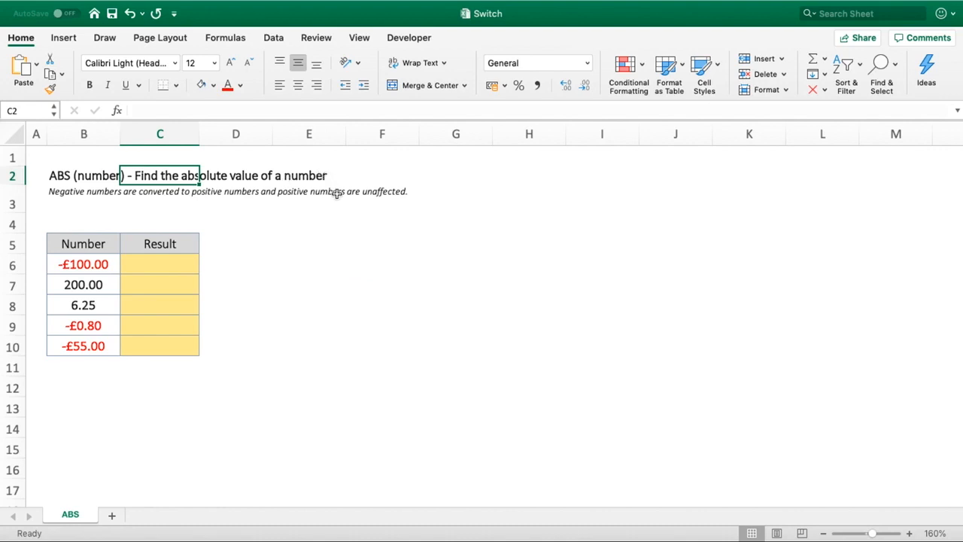
click(118, 216)
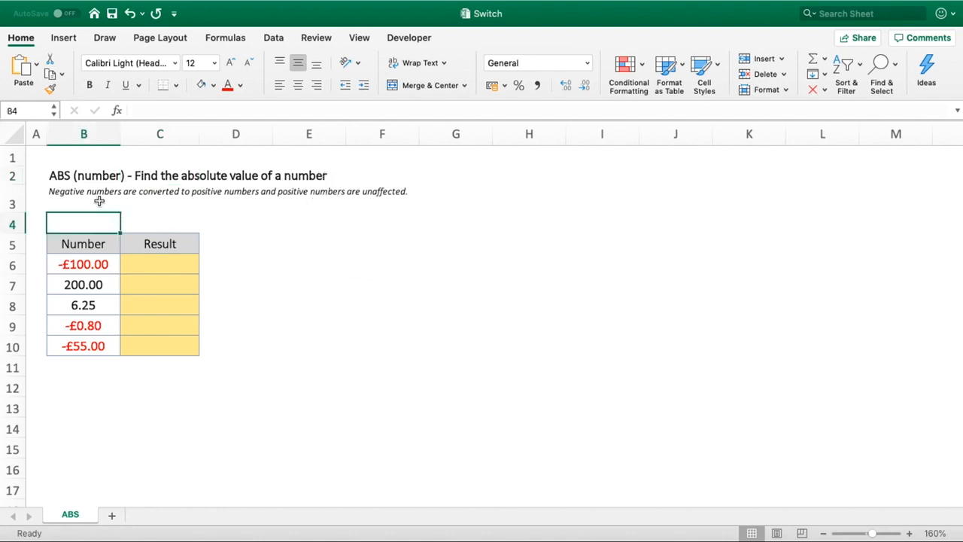
click(89, 193)
click(213, 225)
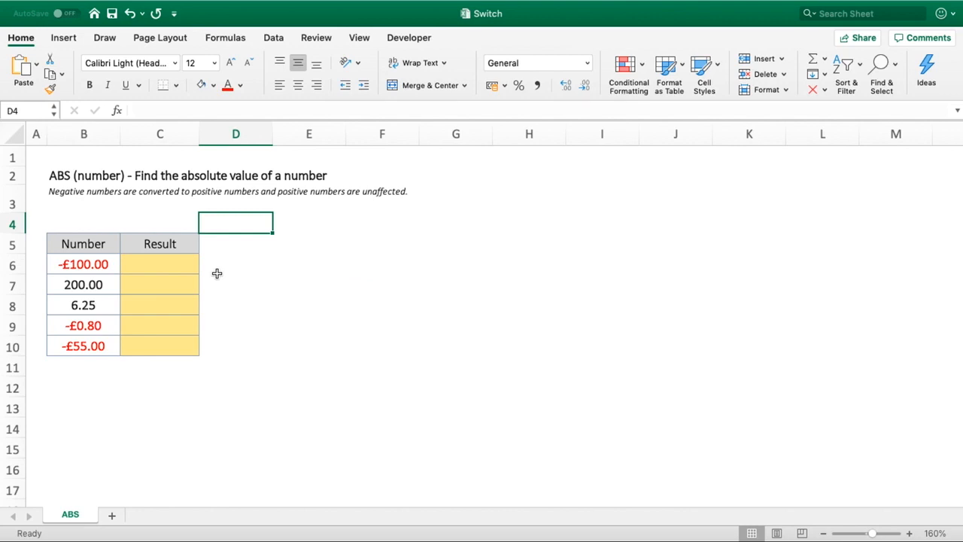
- Enter the formula =ABS(B6) in the first Result cell, C6
click(183, 263)
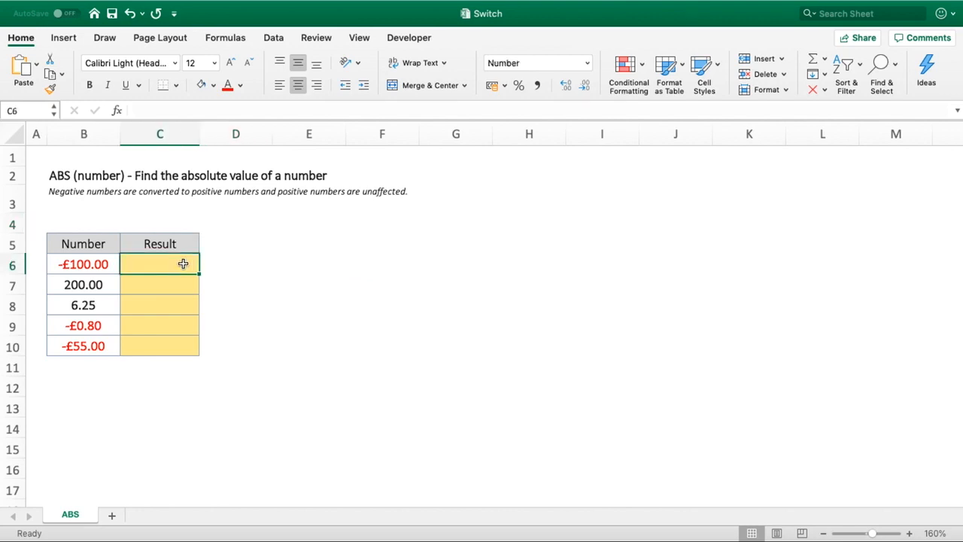
text(=)
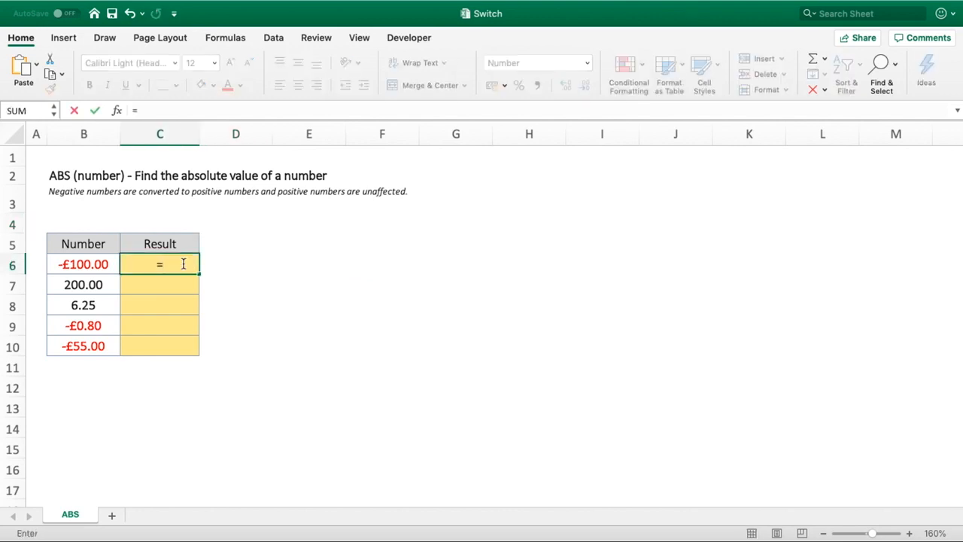
text(ABS()
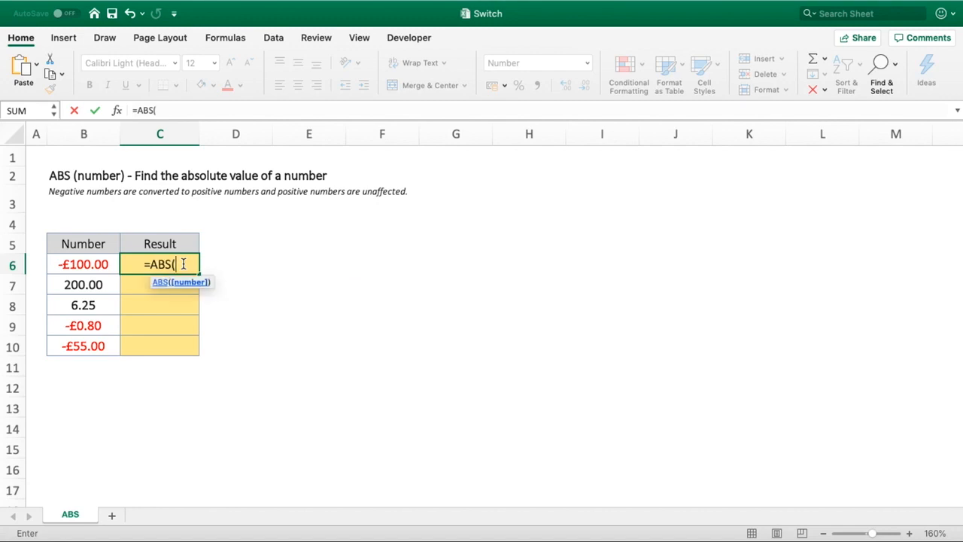
click(102, 265)
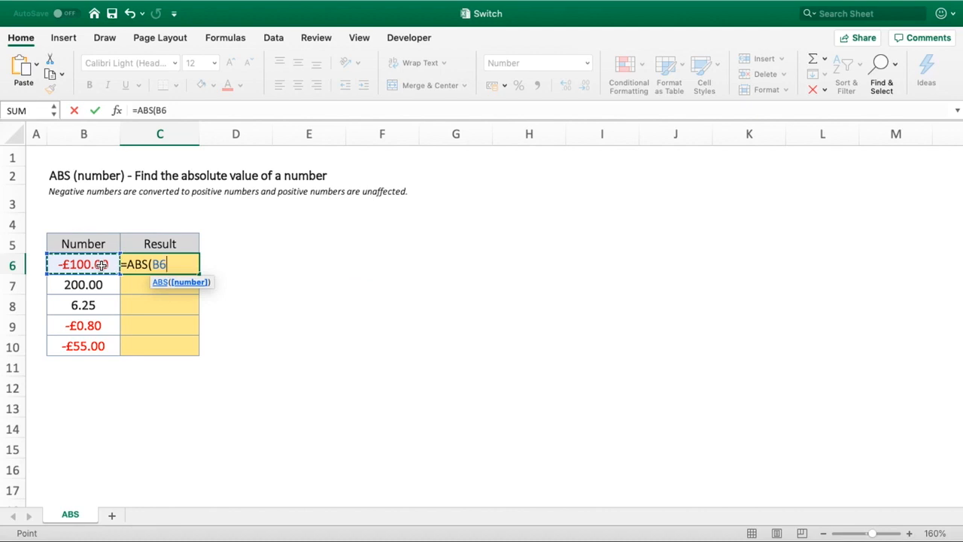
text())
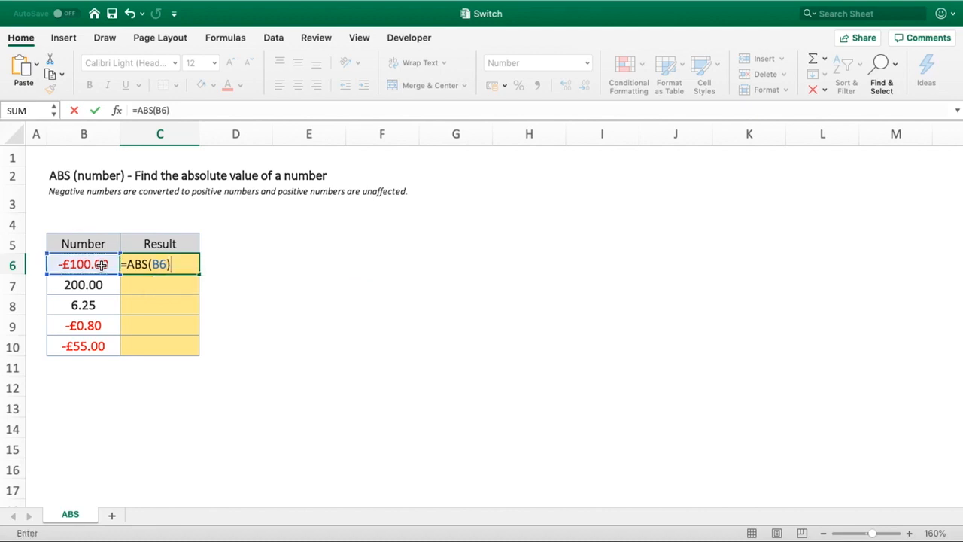
key(Return)
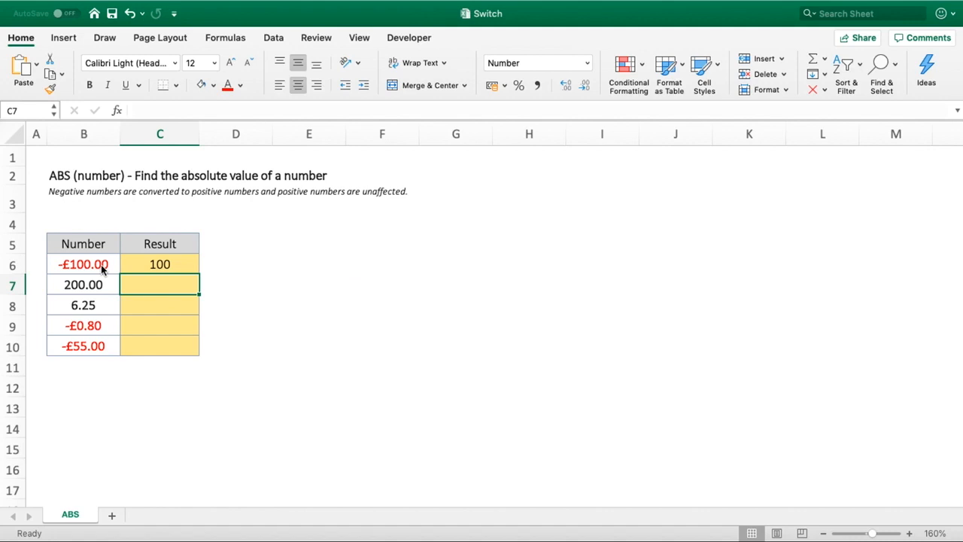
- Copy the formatting of the Number values in B6:B10 onto the Result cells C6:C10 with Format Painter
drag(101, 265, 84, 346)
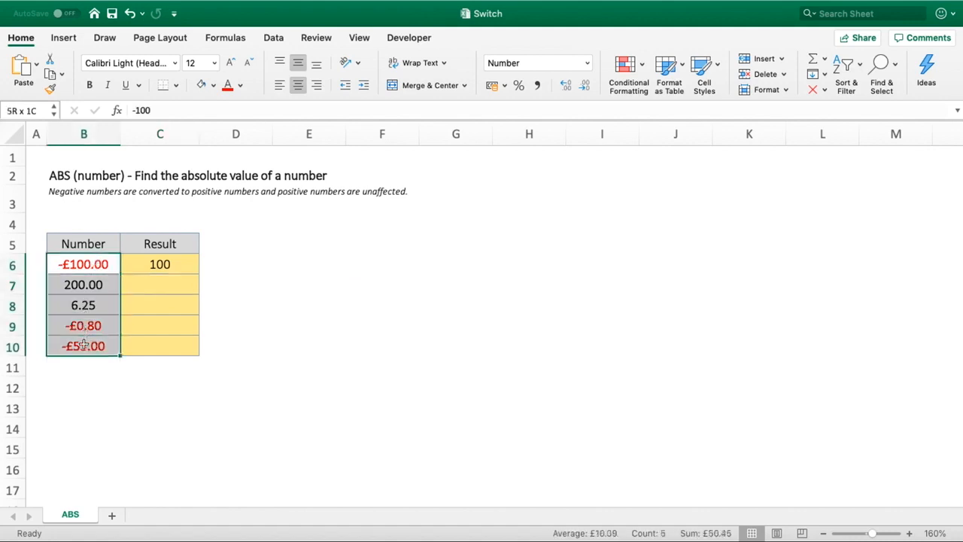
click(52, 88)
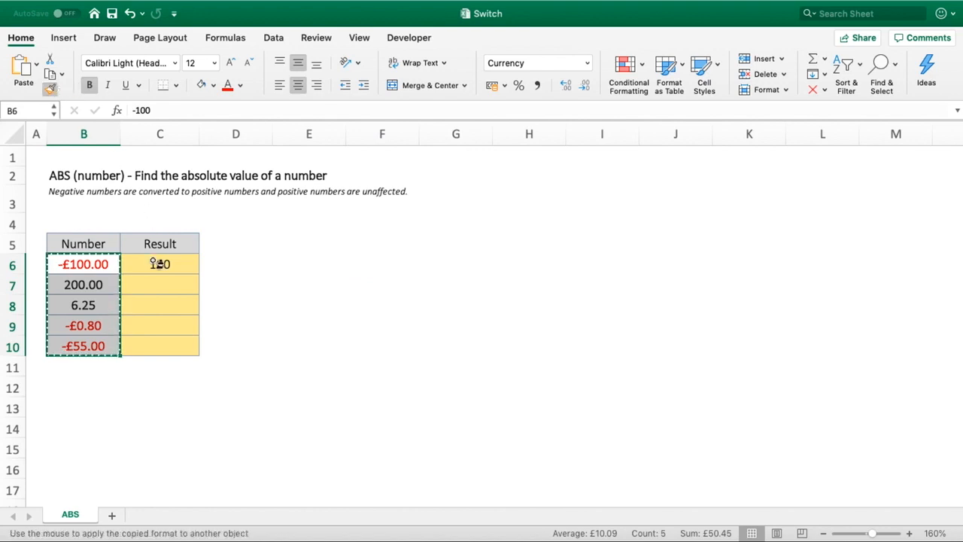
drag(154, 263, 155, 346)
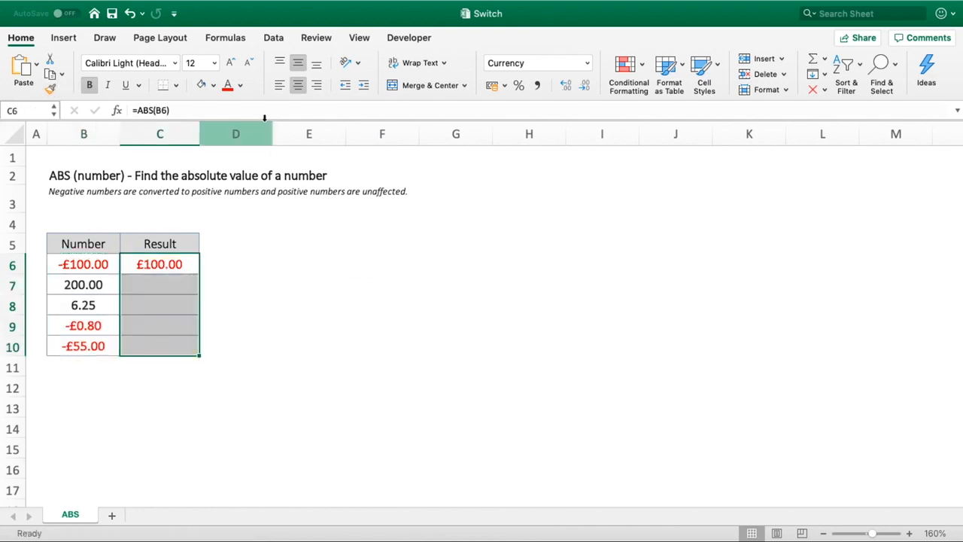
click(214, 85)
click(296, 194)
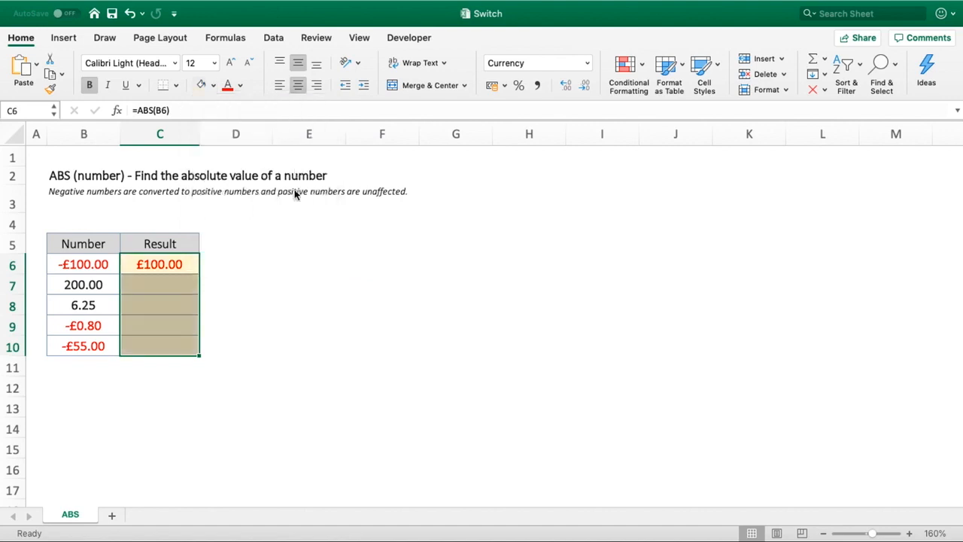
key(super+z)
- Fill the Result cells C6:C10 with a gold theme shade darker than the palest one
click(213, 85)
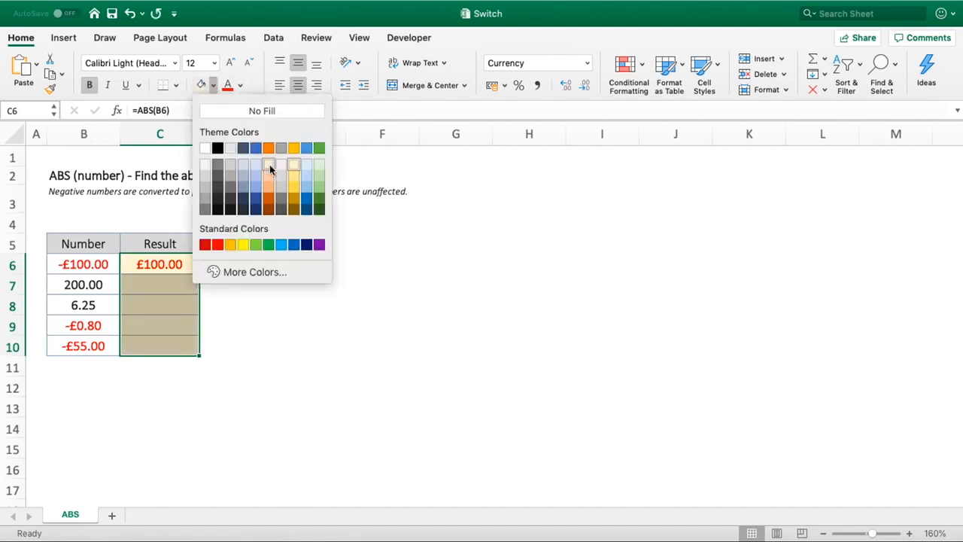
click(294, 186)
click(326, 315)
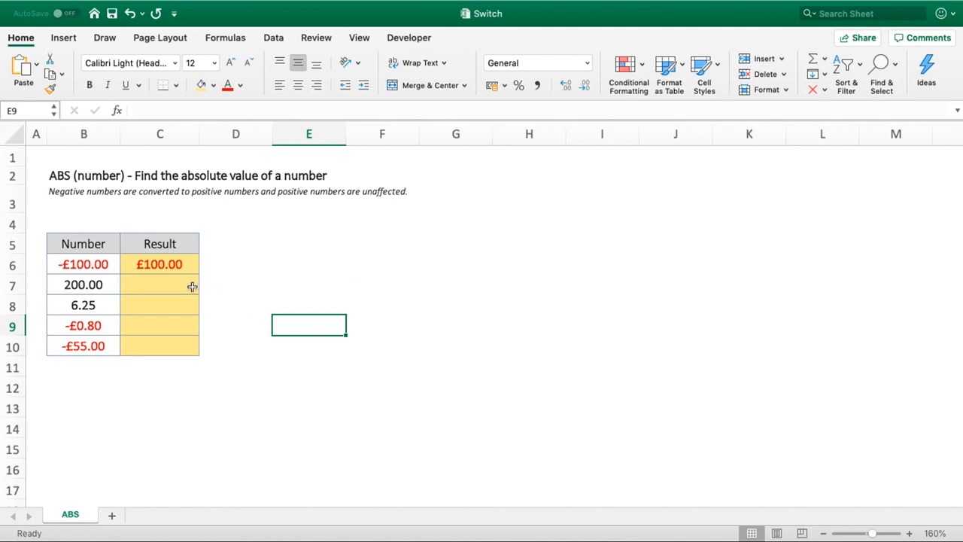
- Set the font color of the Result cells C6:C10 to black
drag(162, 267, 167, 350)
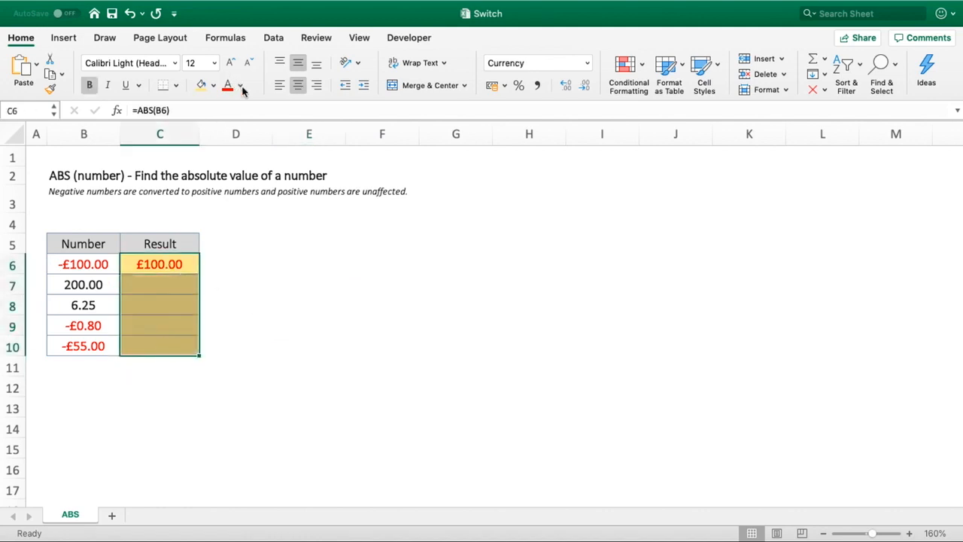
click(242, 89)
click(244, 153)
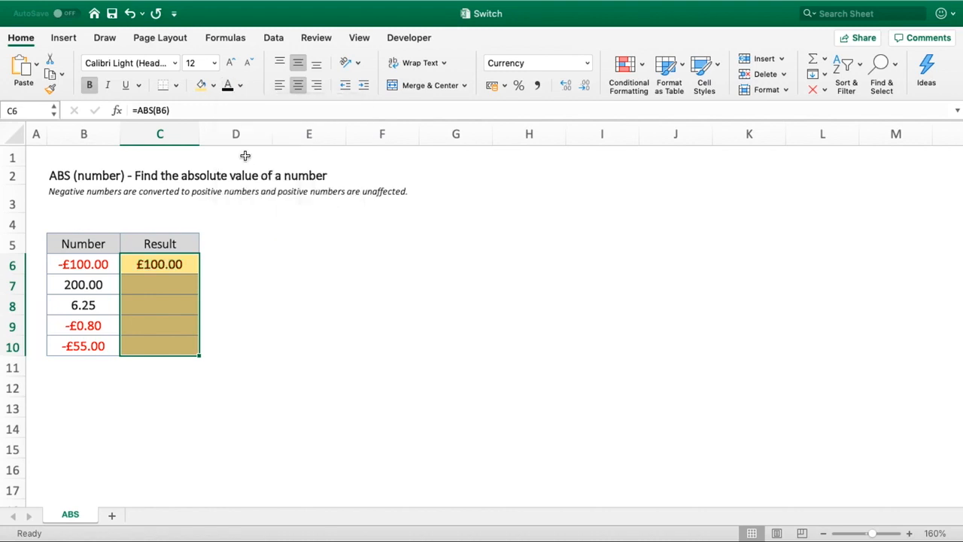
click(292, 324)
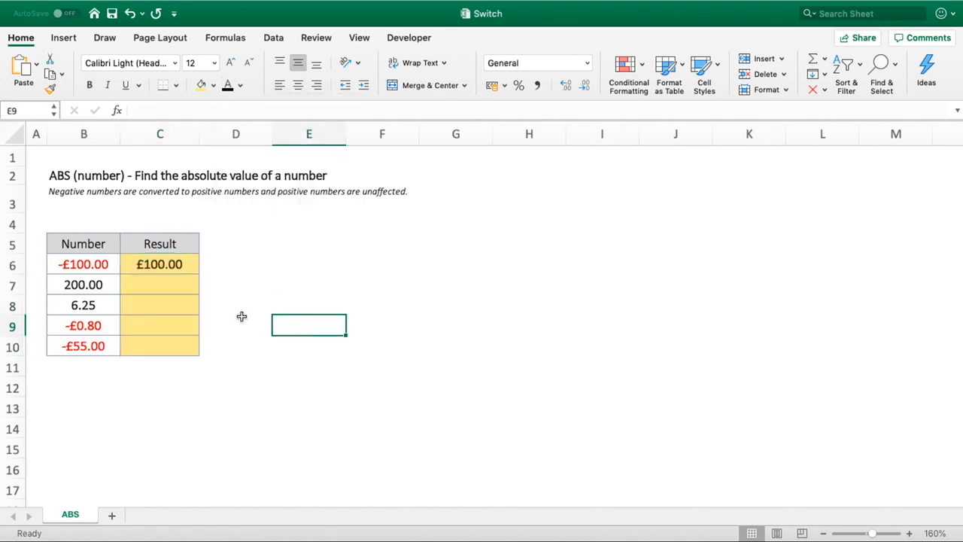
- Copy the ABS formula from C6 down through C10 using the Fill Without Formatting option
click(182, 264)
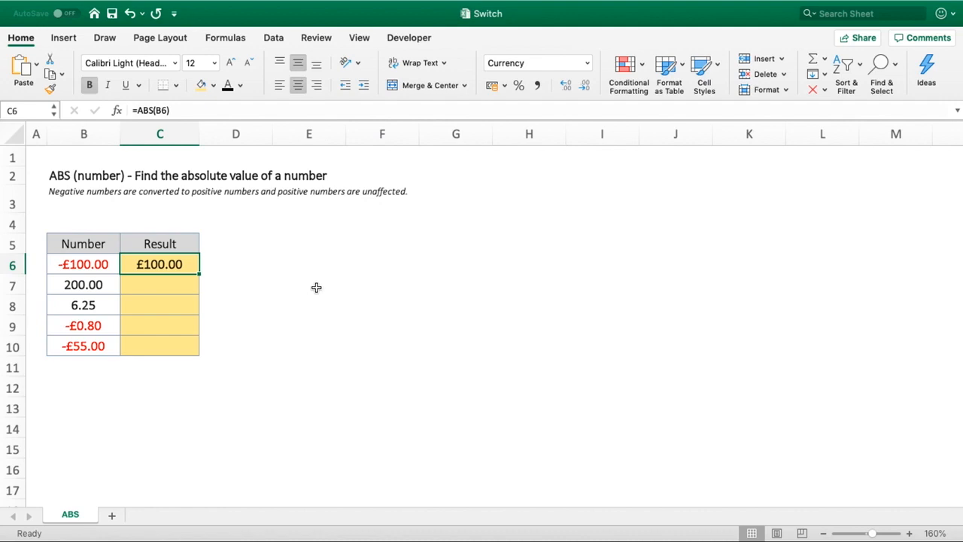
drag(199, 274, 194, 347)
click(265, 338)
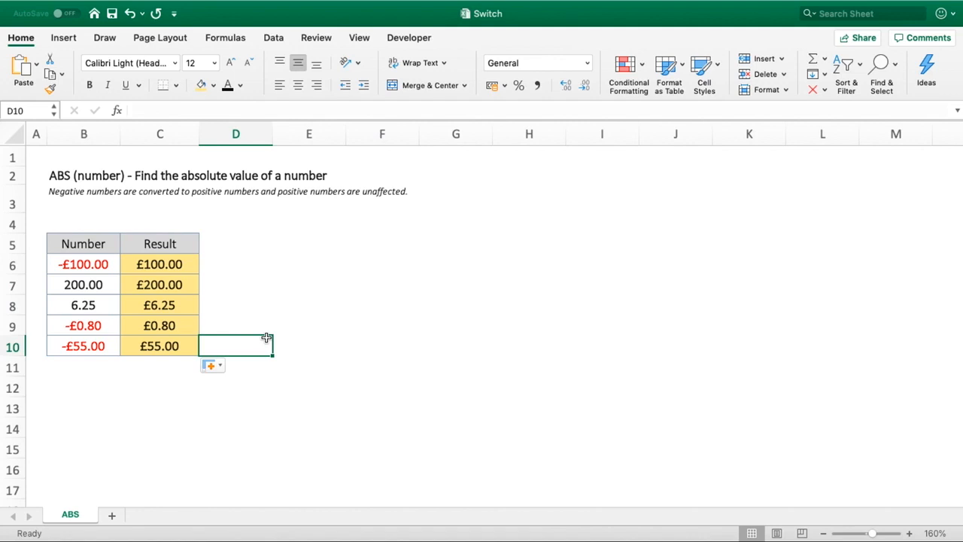
click(211, 367)
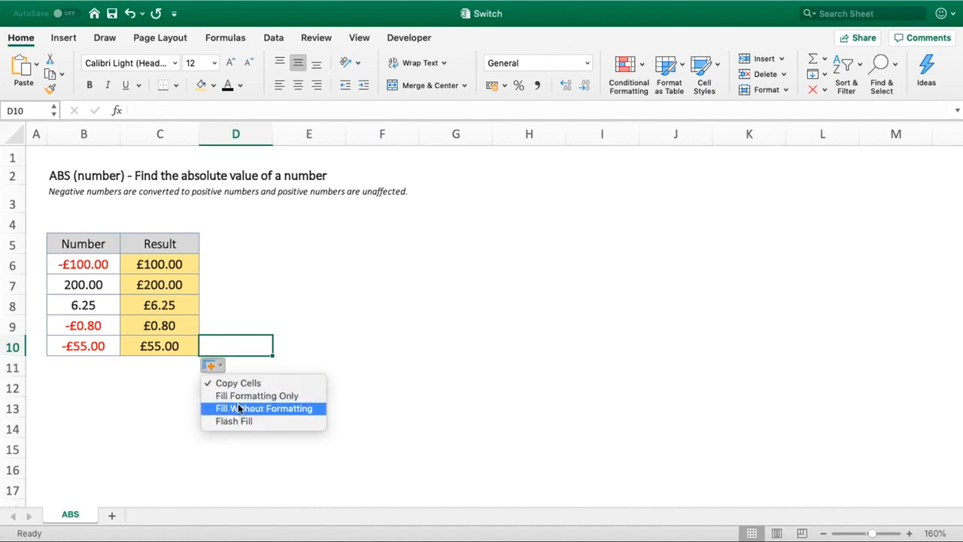
click(241, 409)
click(314, 364)
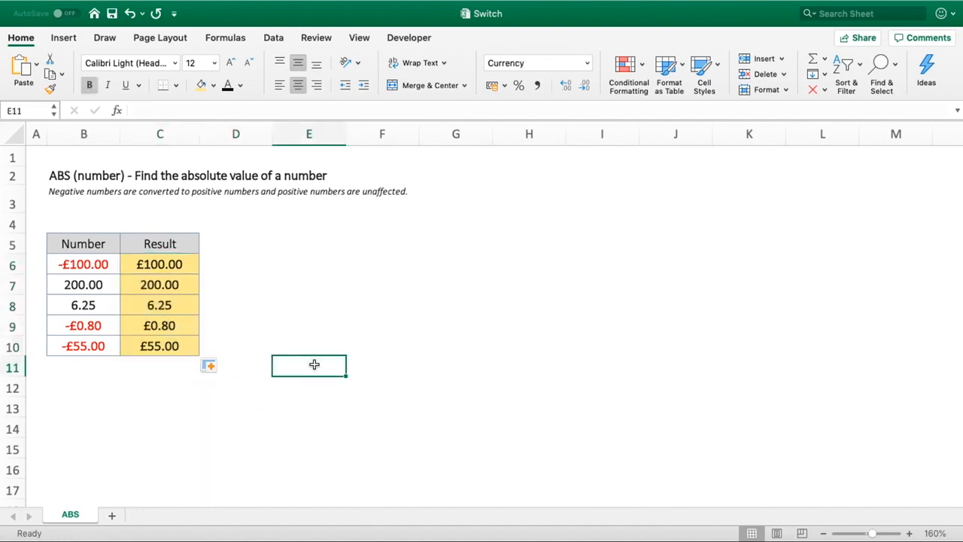